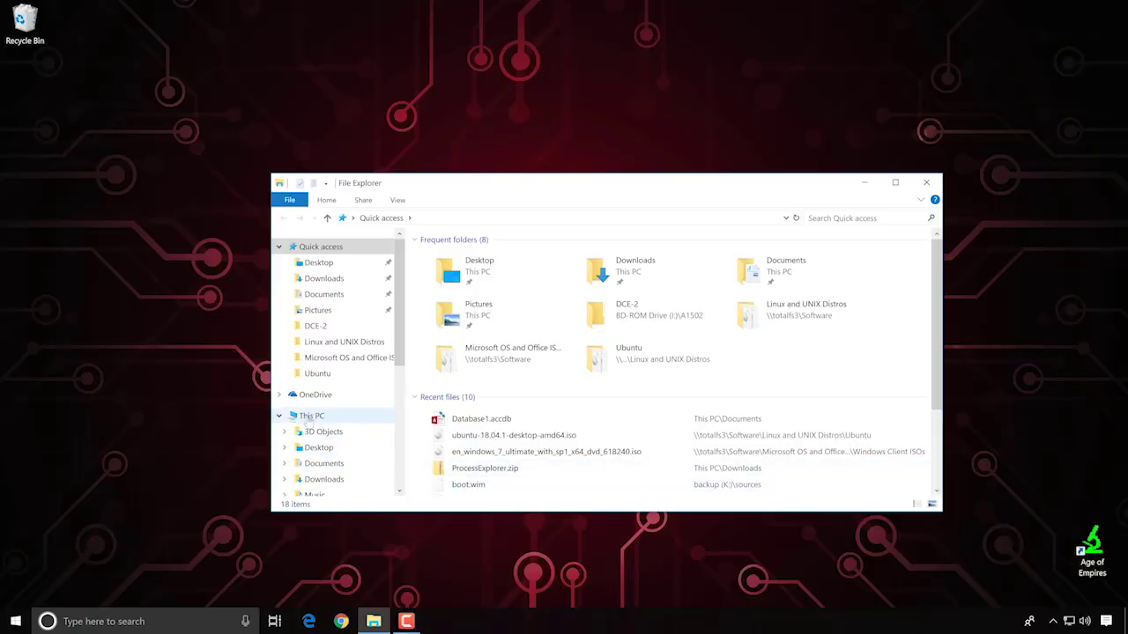
View This PC's basic system information, then close the System window
right_click(309, 420)
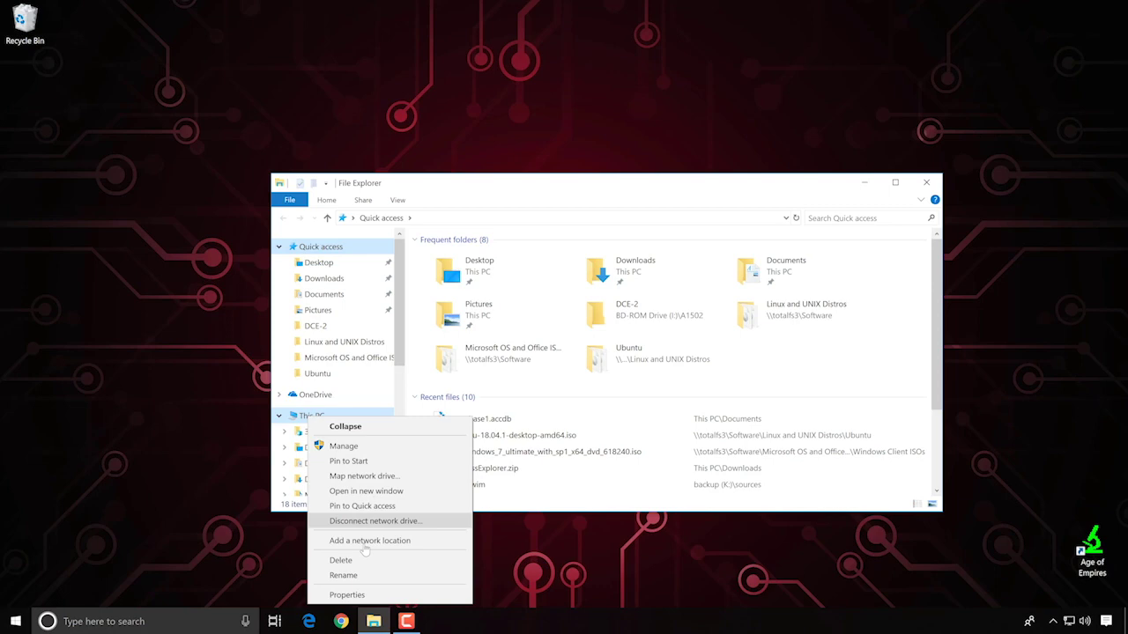
click(385, 595)
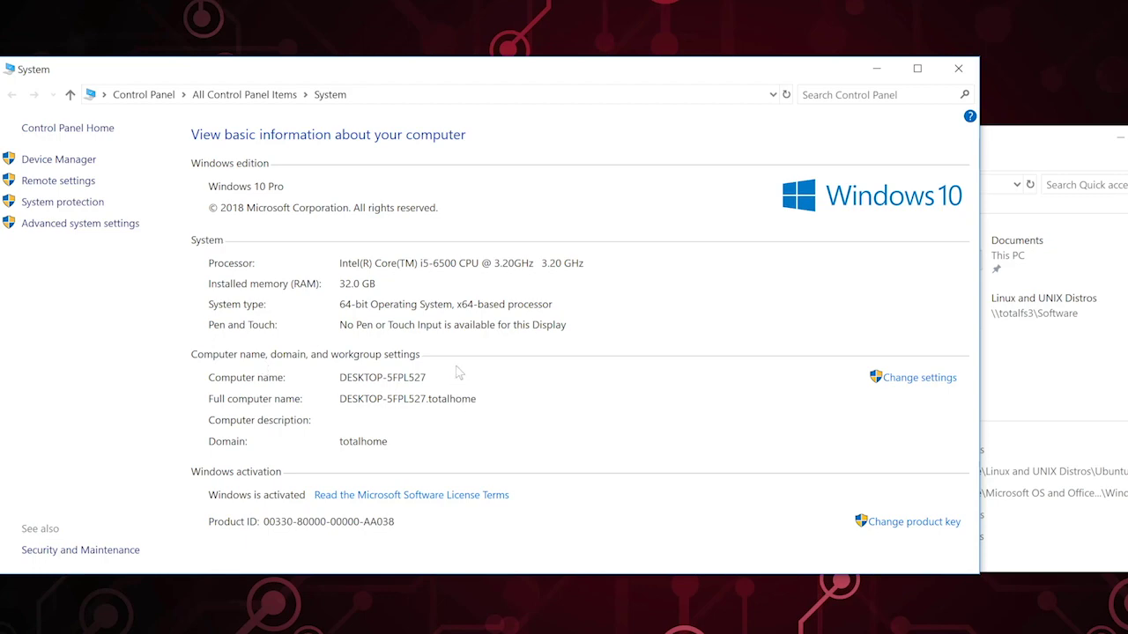
click(960, 70)
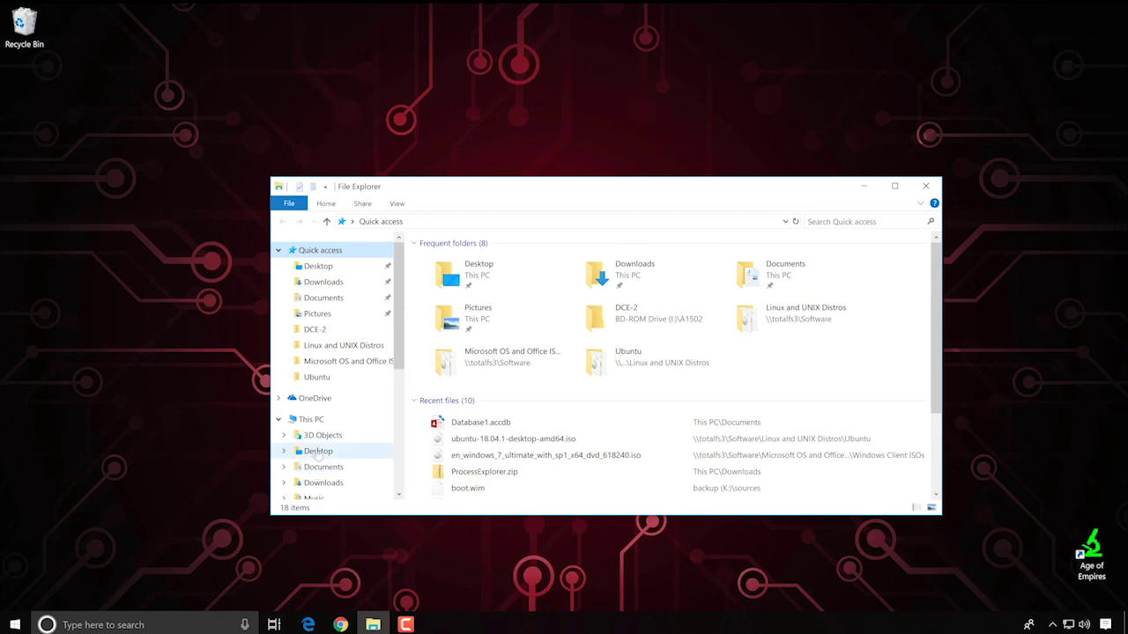
Check the Desktop folder's properties without changes, then close File Explorer
right_click(318, 451)
click(352, 367)
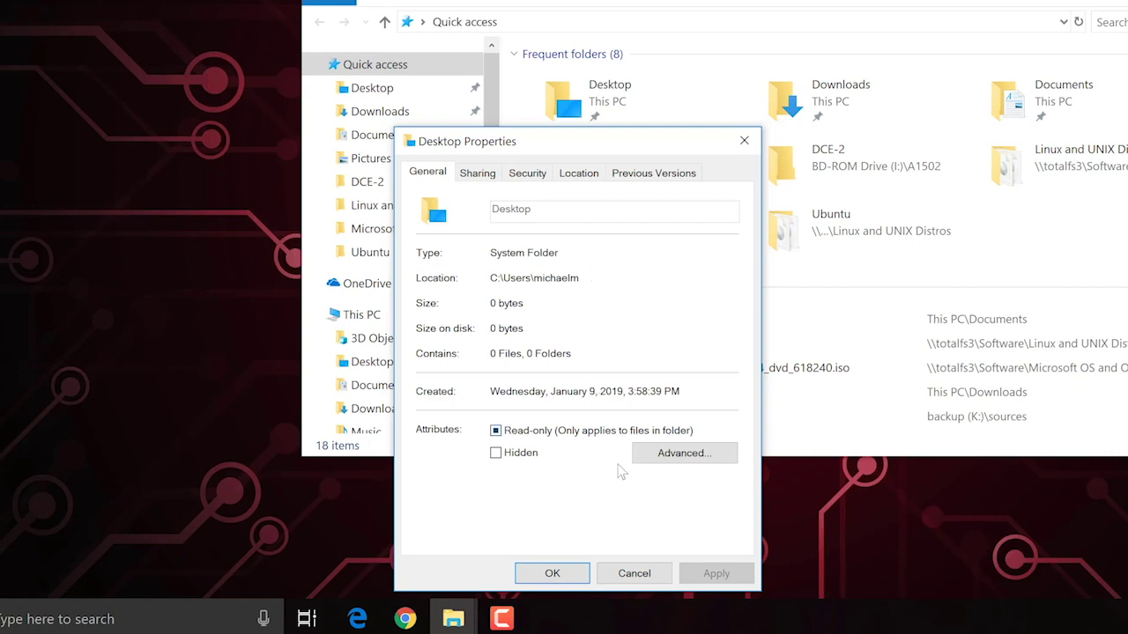
click(633, 573)
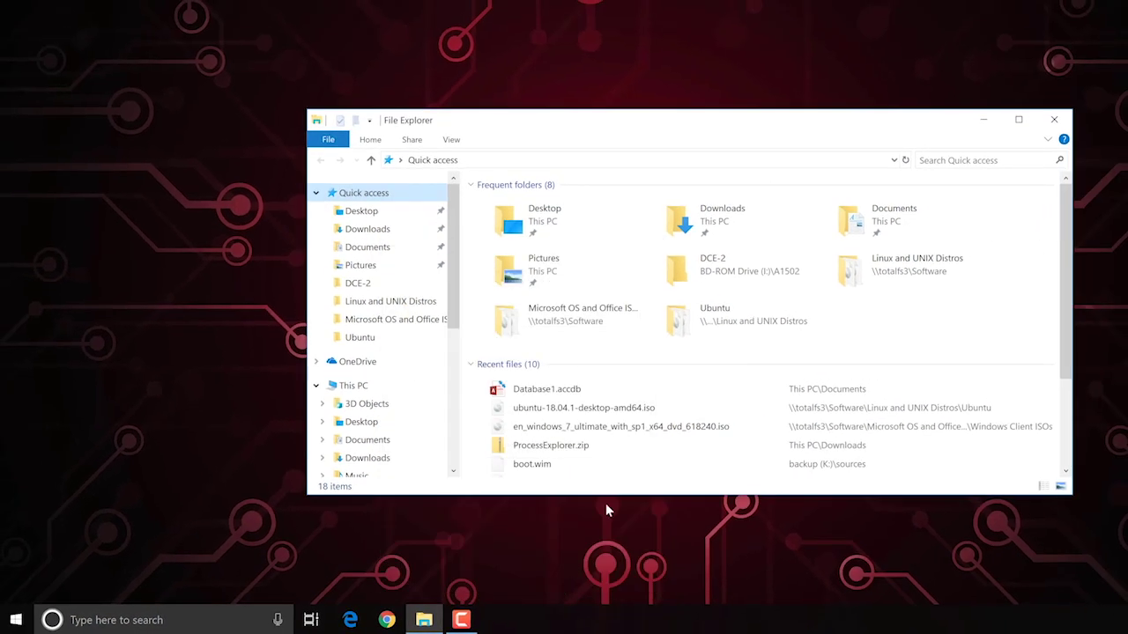
click(1063, 123)
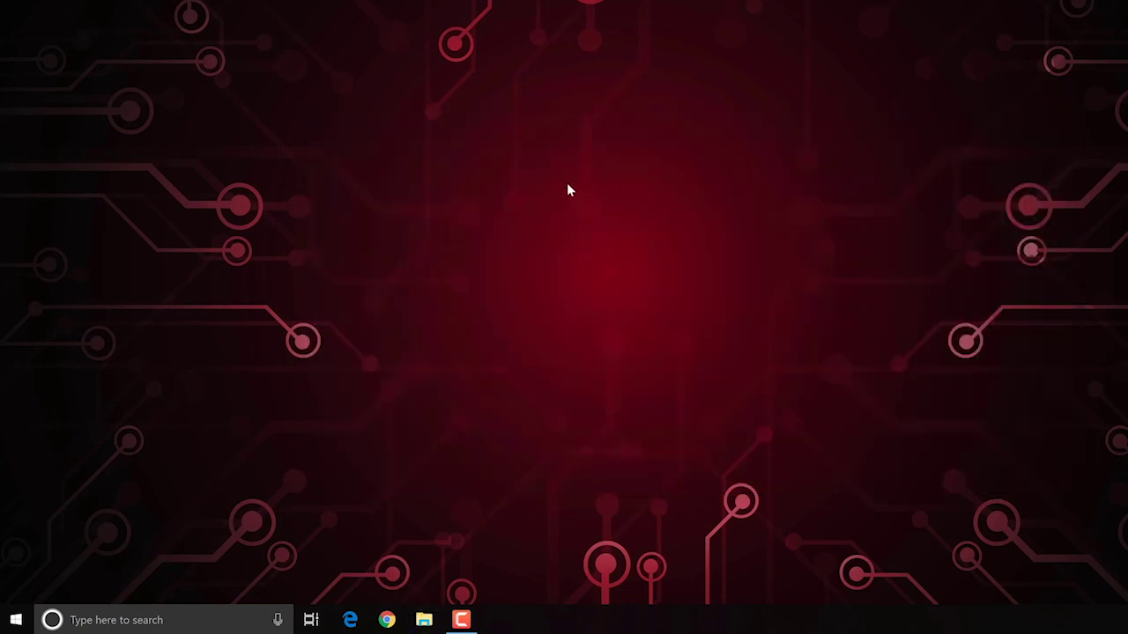
right_click(543, 153)
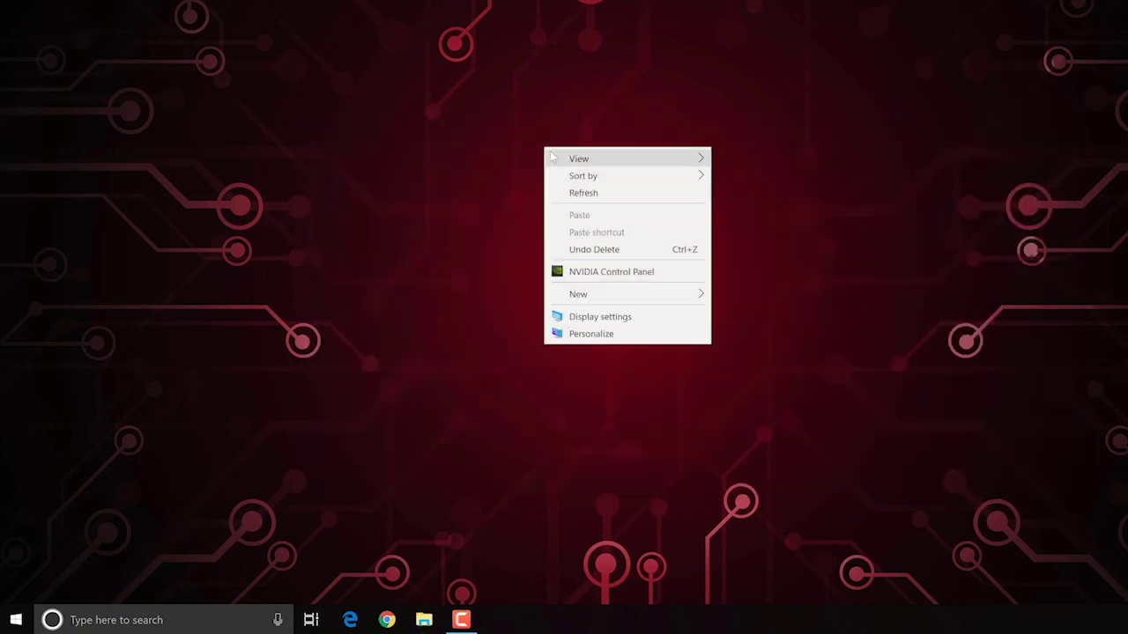
click(625, 319)
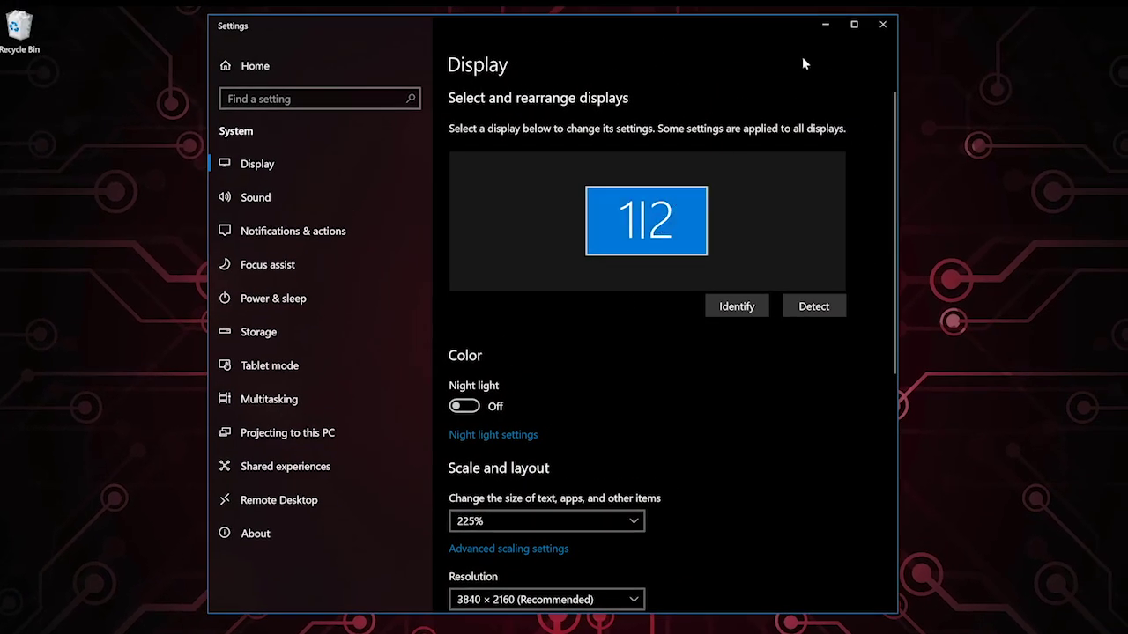
click(880, 23)
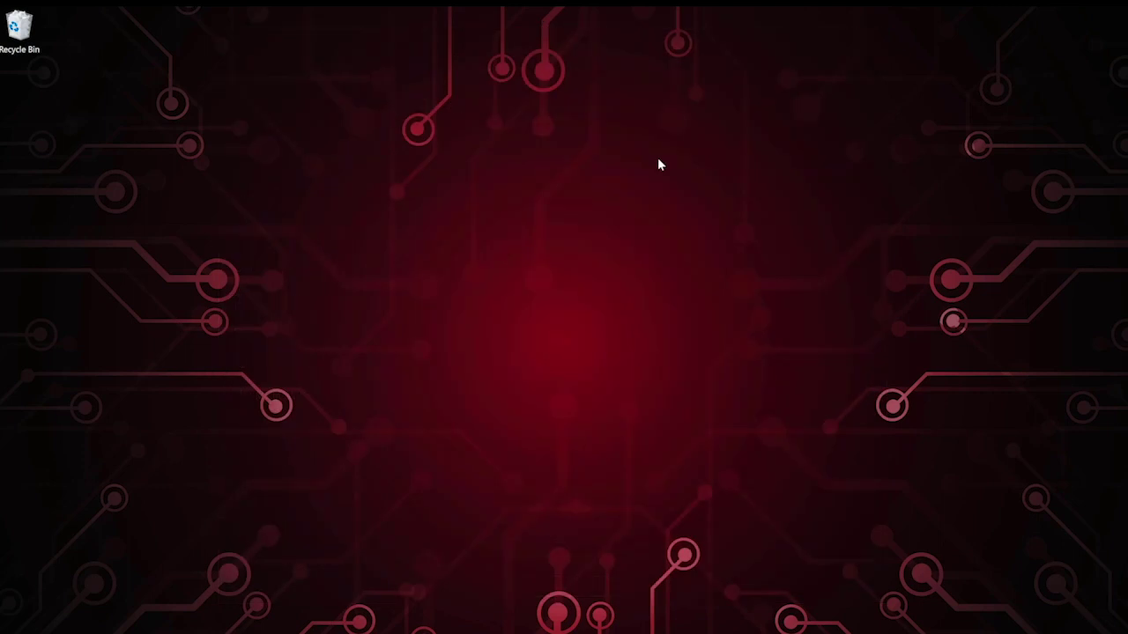
right_click(581, 236)
click(631, 411)
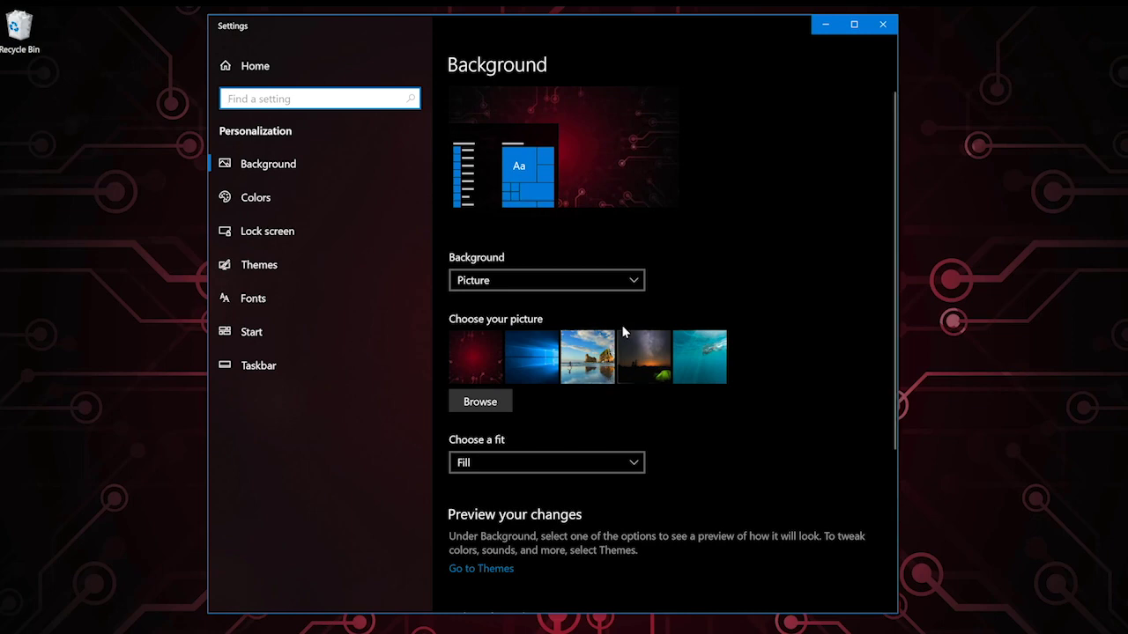
click(882, 24)
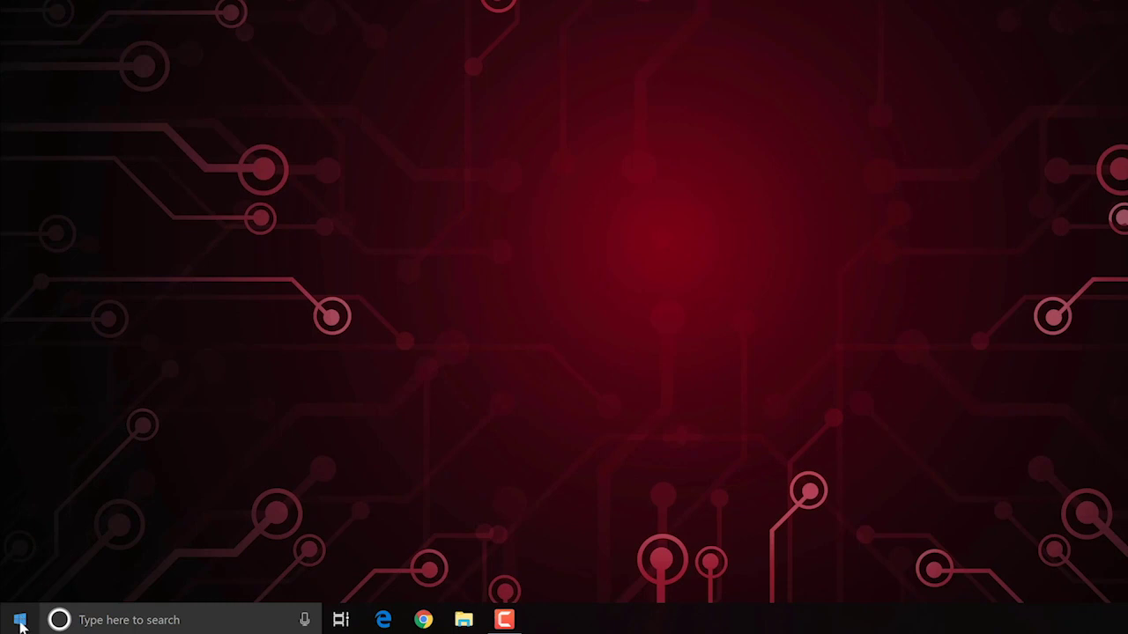
right_click(21, 624)
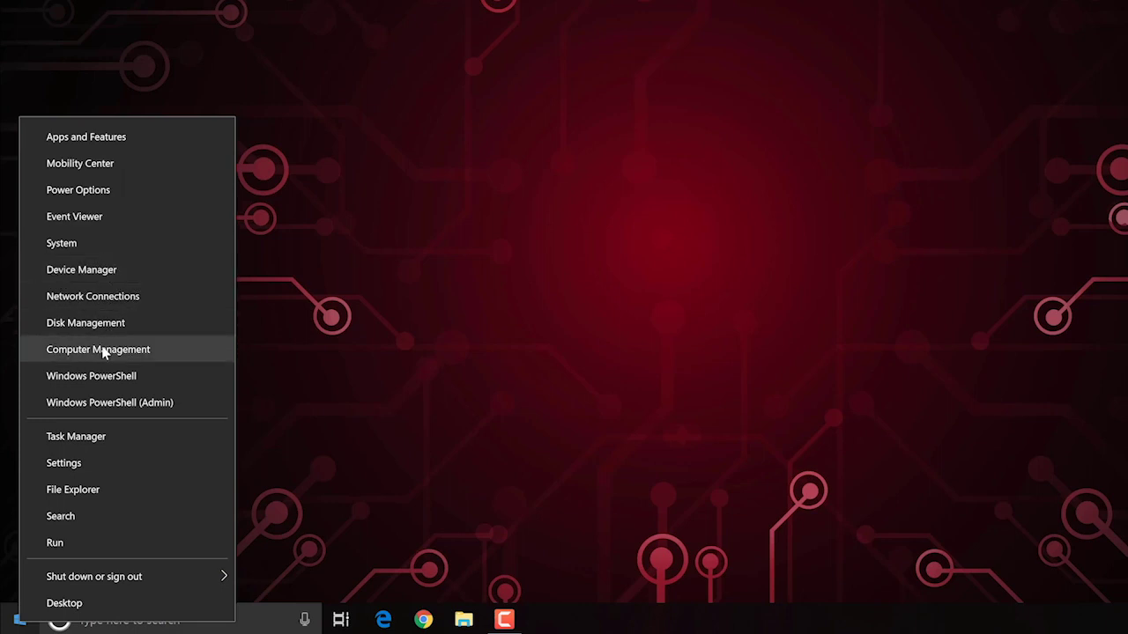
right_click(828, 622)
right_click(826, 623)
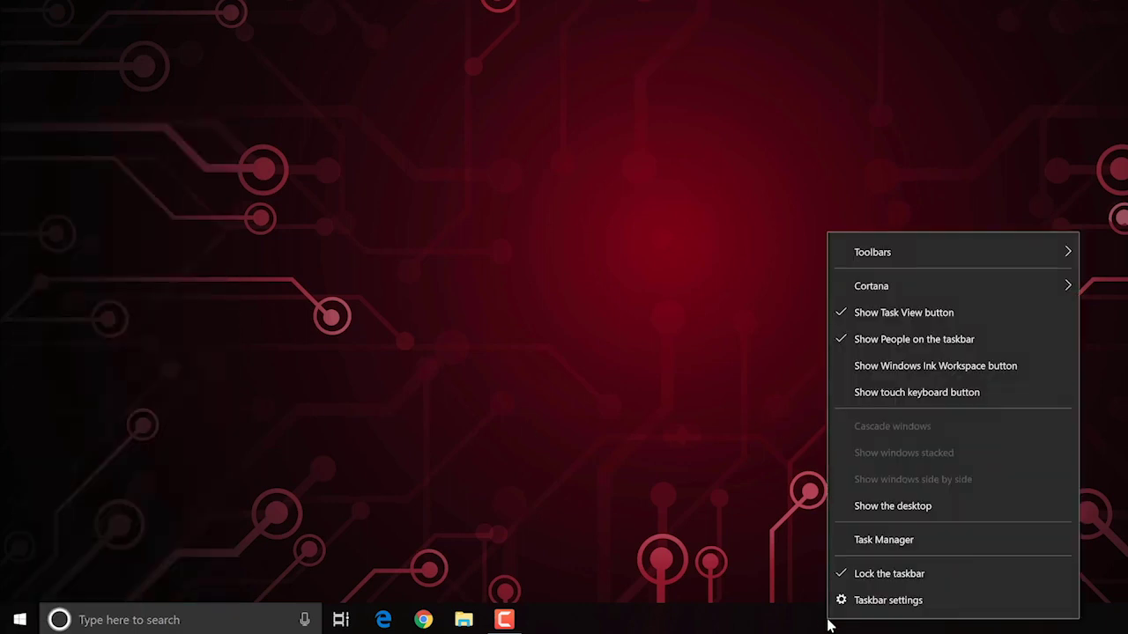
click(840, 613)
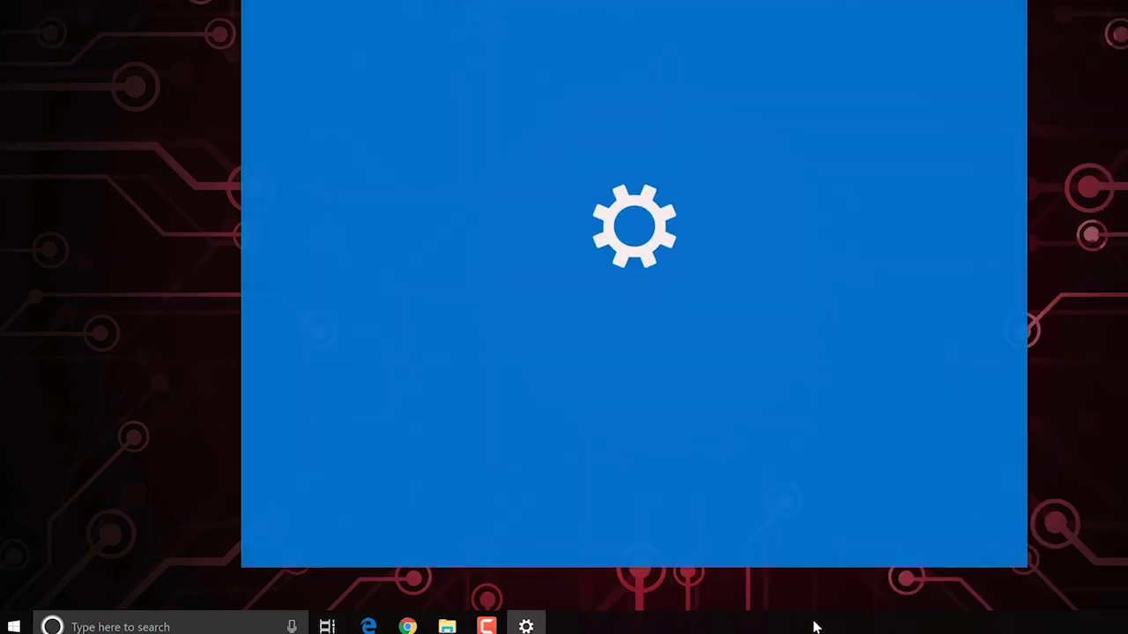
click(855, 24)
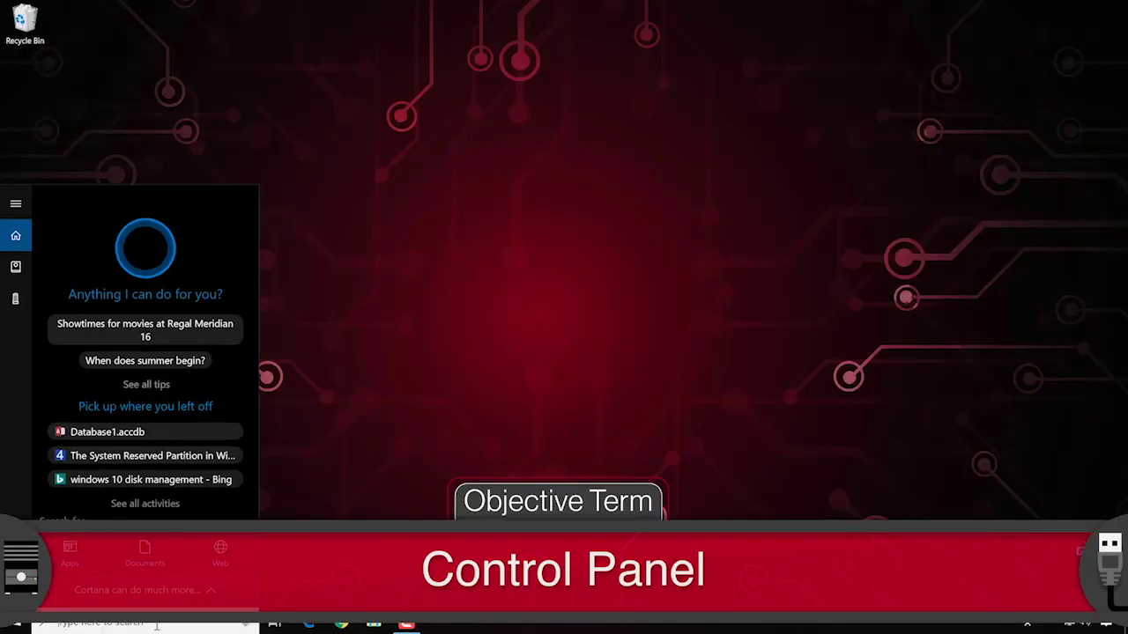
Search for 'control panel' from the taskbar and launch Control Panel
text(control panel)
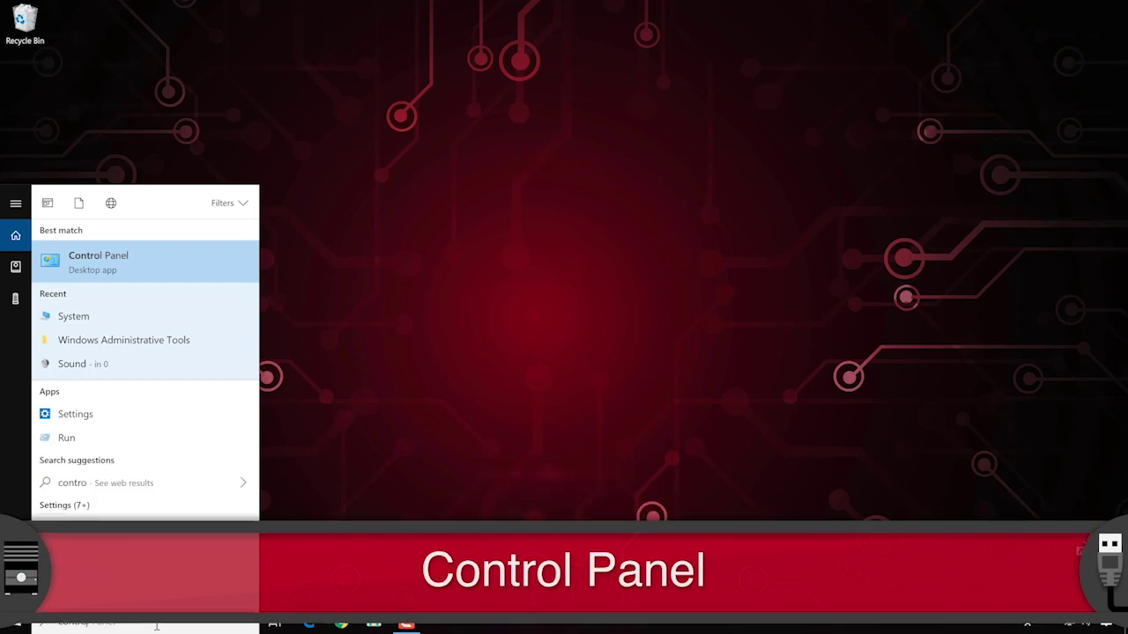
key(Return)
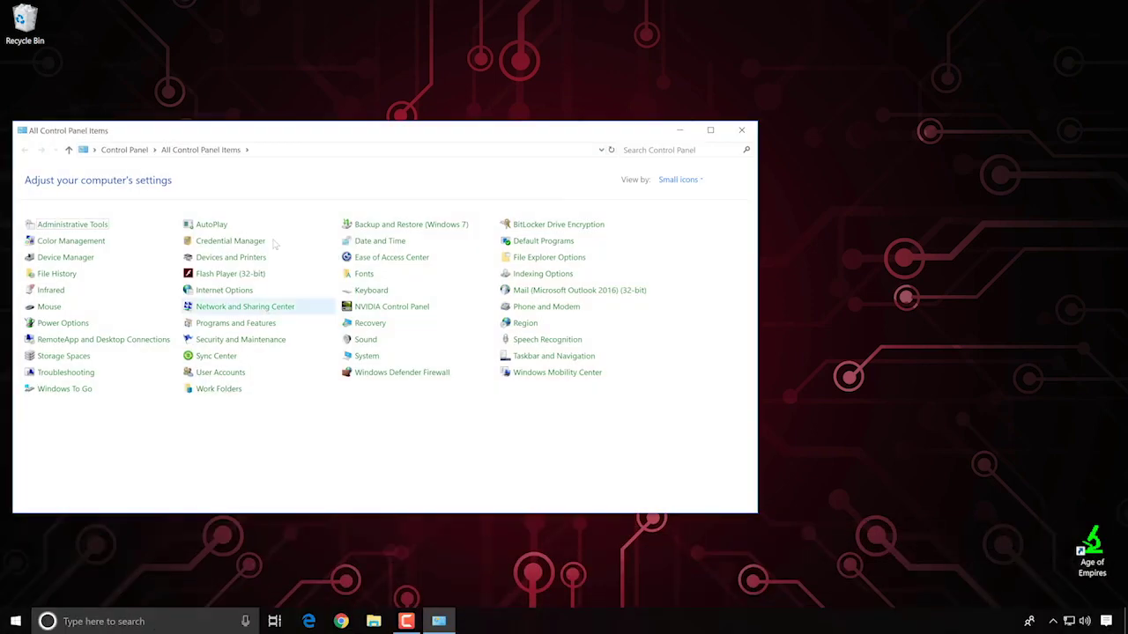
Move Control Panel higher and switch View by through Category, Large icons, then Small icons
drag(342, 135, 408, 126)
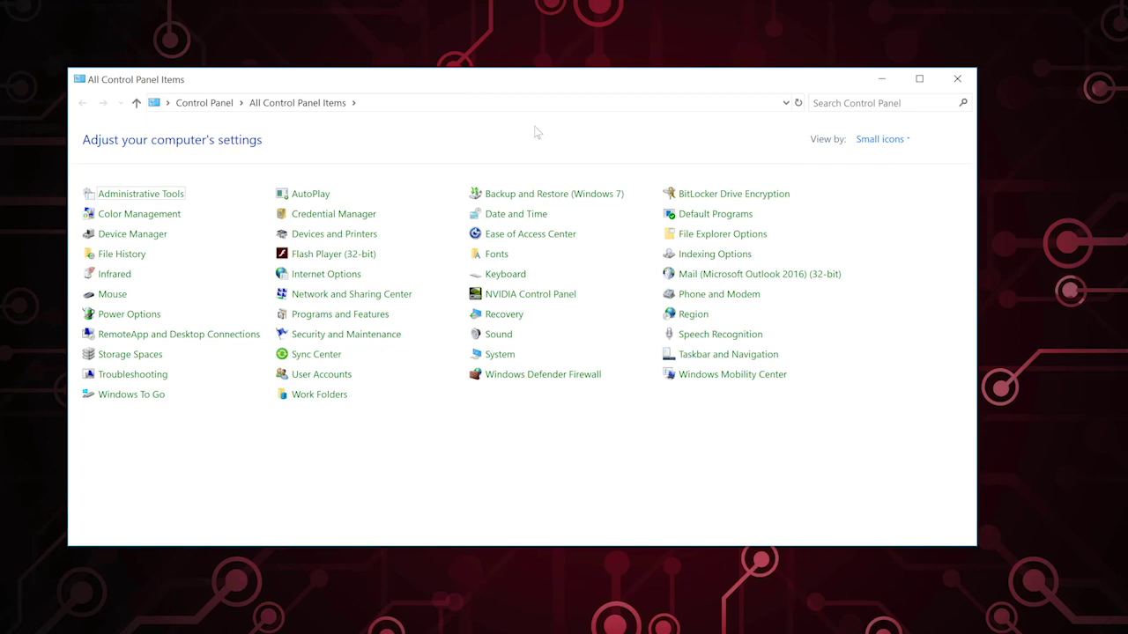
click(888, 143)
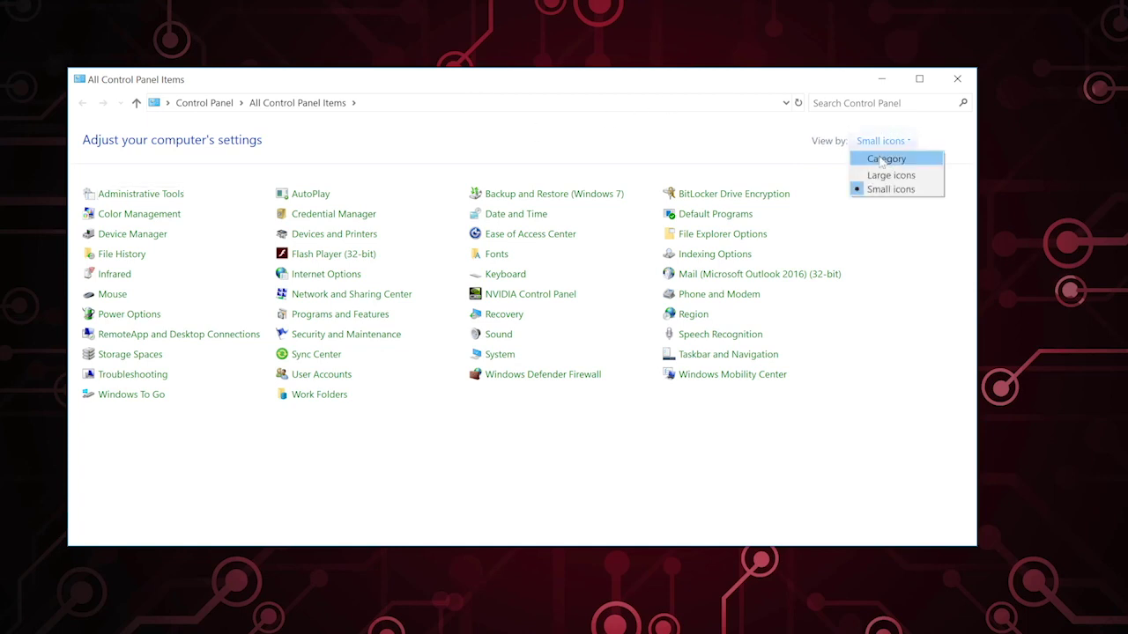
click(879, 160)
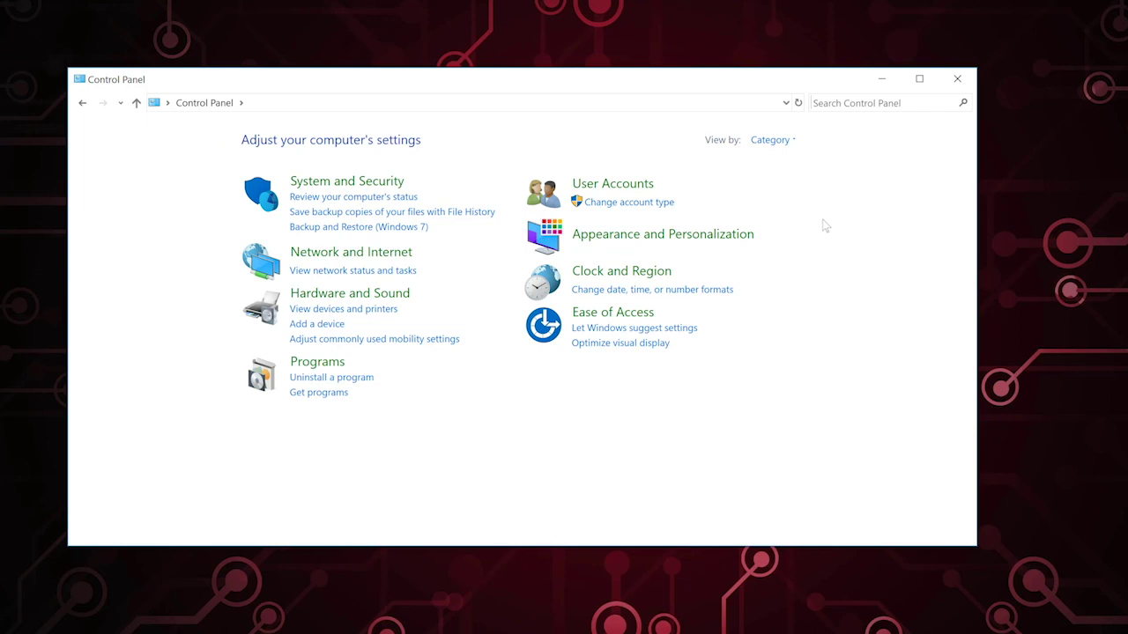
click(792, 144)
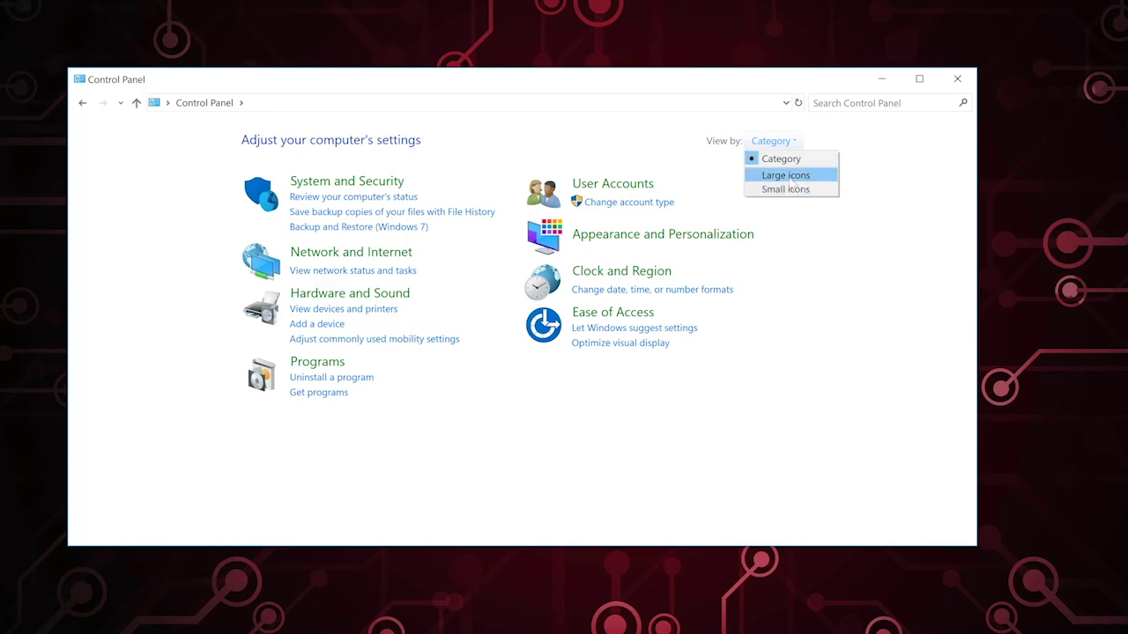
click(786, 175)
click(873, 141)
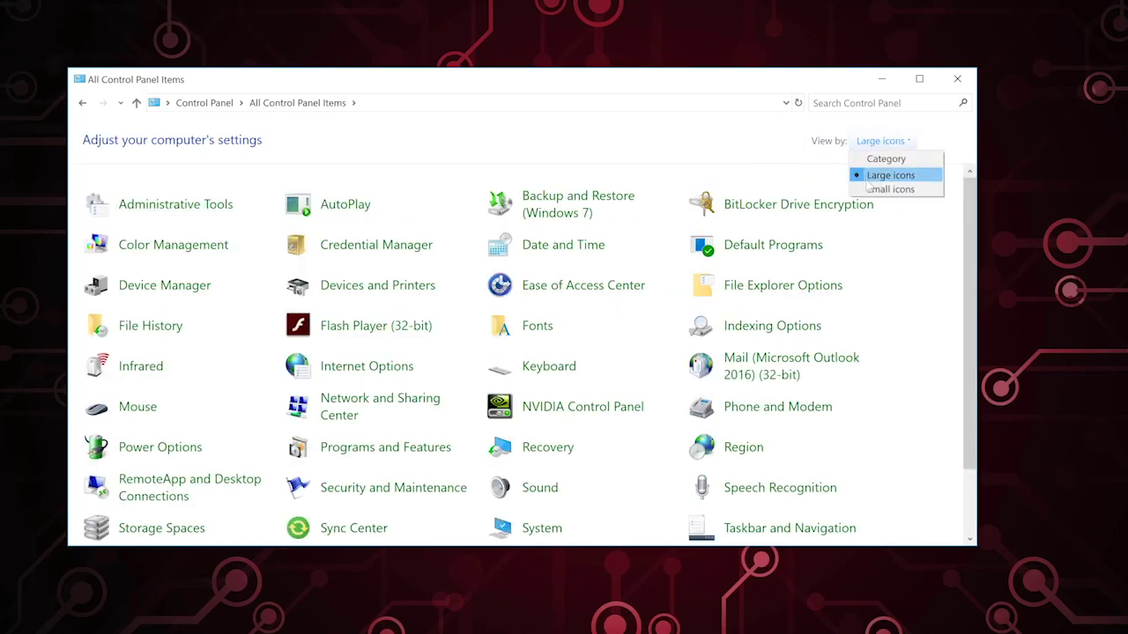
click(880, 188)
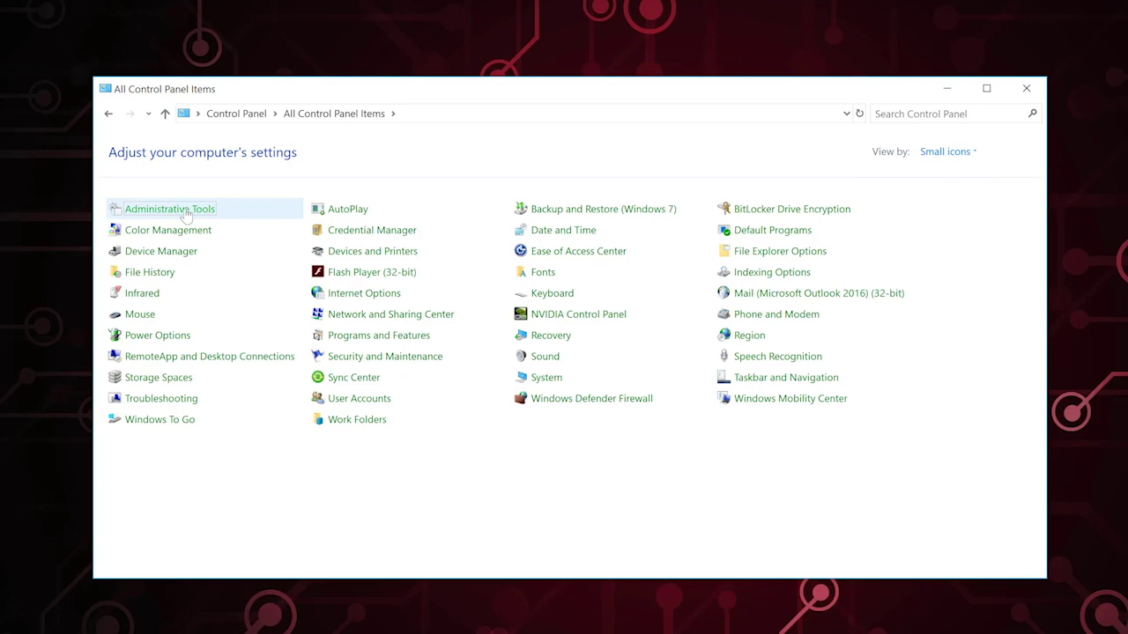
Open Administrative Tools from Control Panel
click(187, 213)
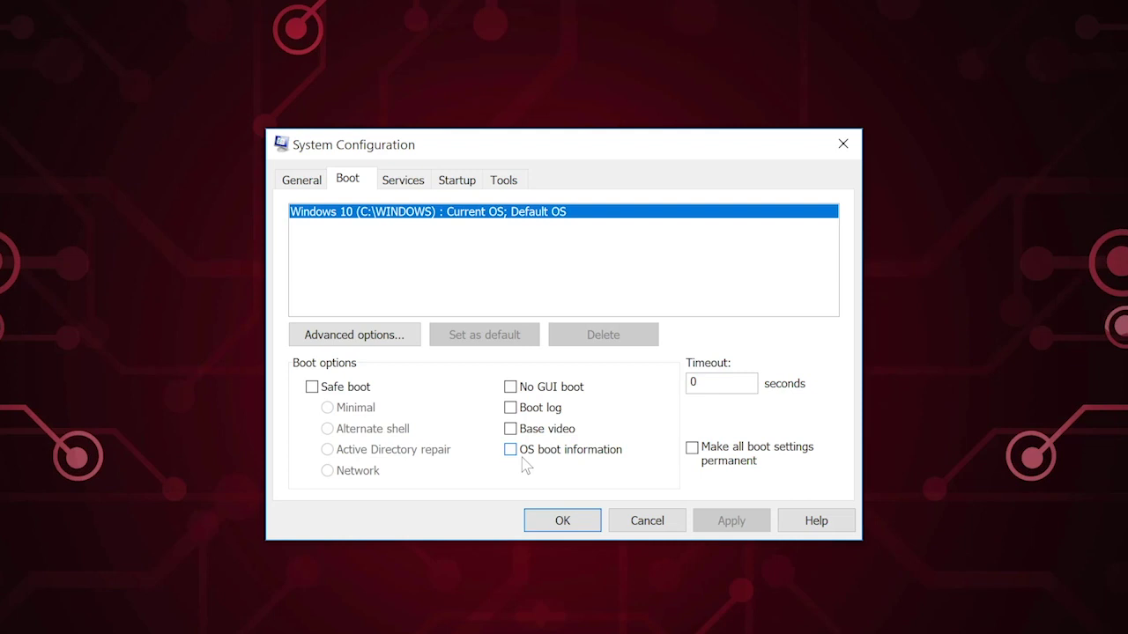
Show the Services tab in System Configuration
click(394, 189)
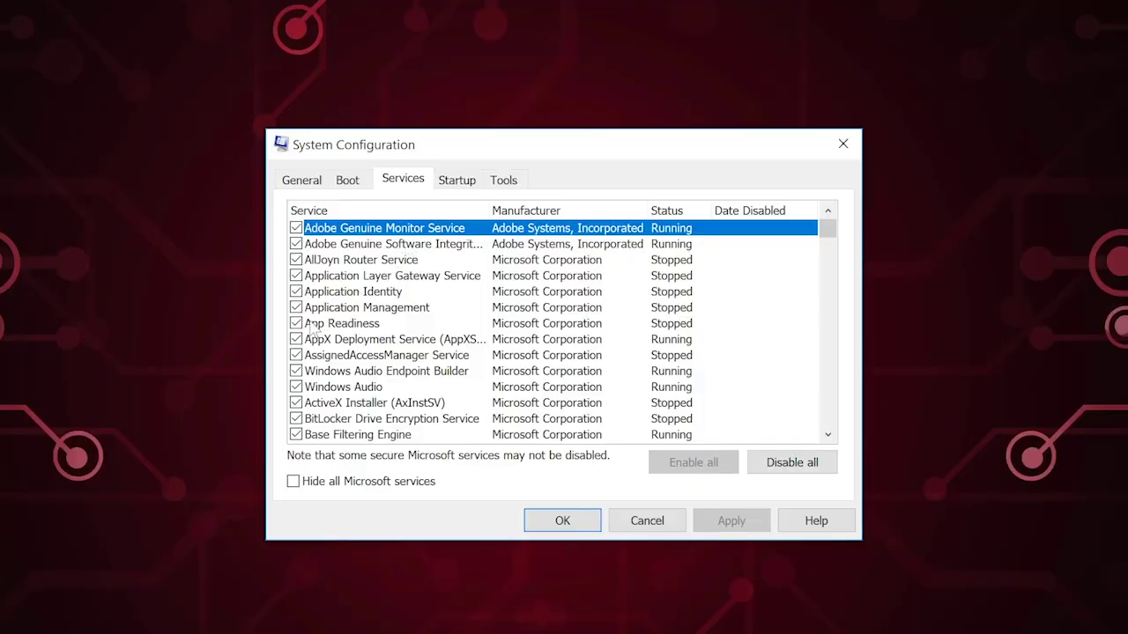
scroll(311, 327, down, 2)
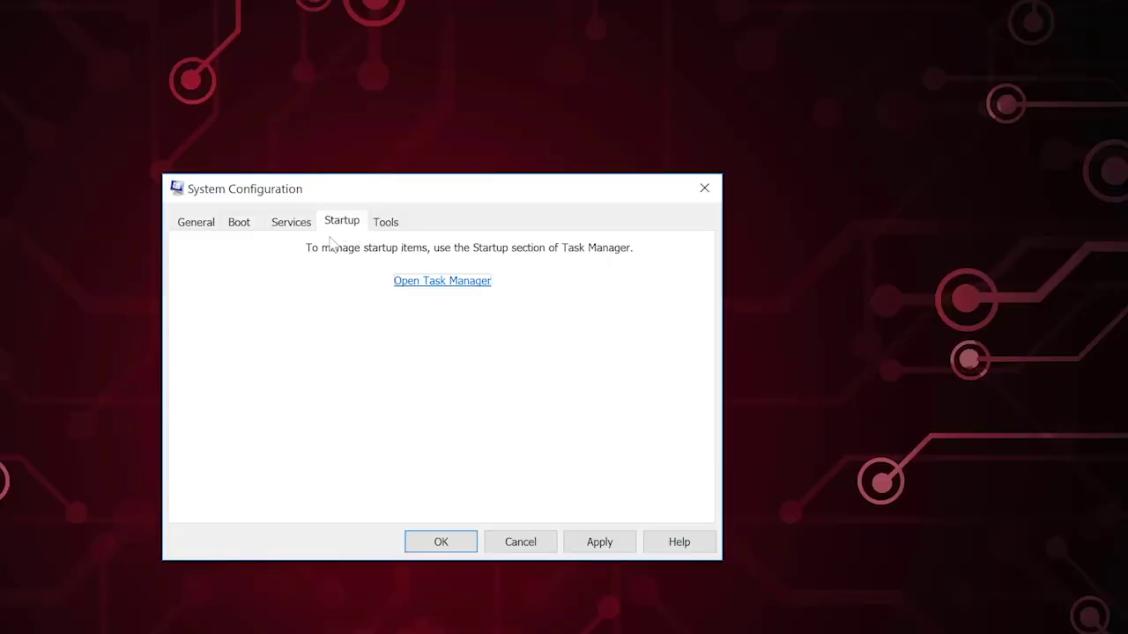
Review startup apps in Task Manager, close it, then browse System Configuration's Tools list
click(441, 281)
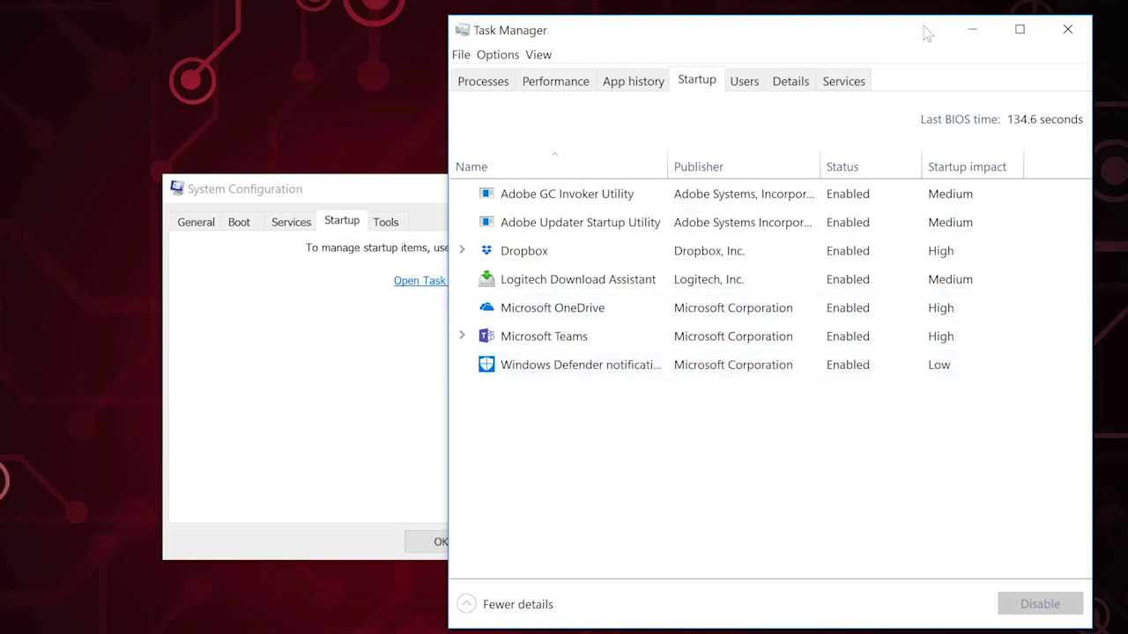
click(1067, 29)
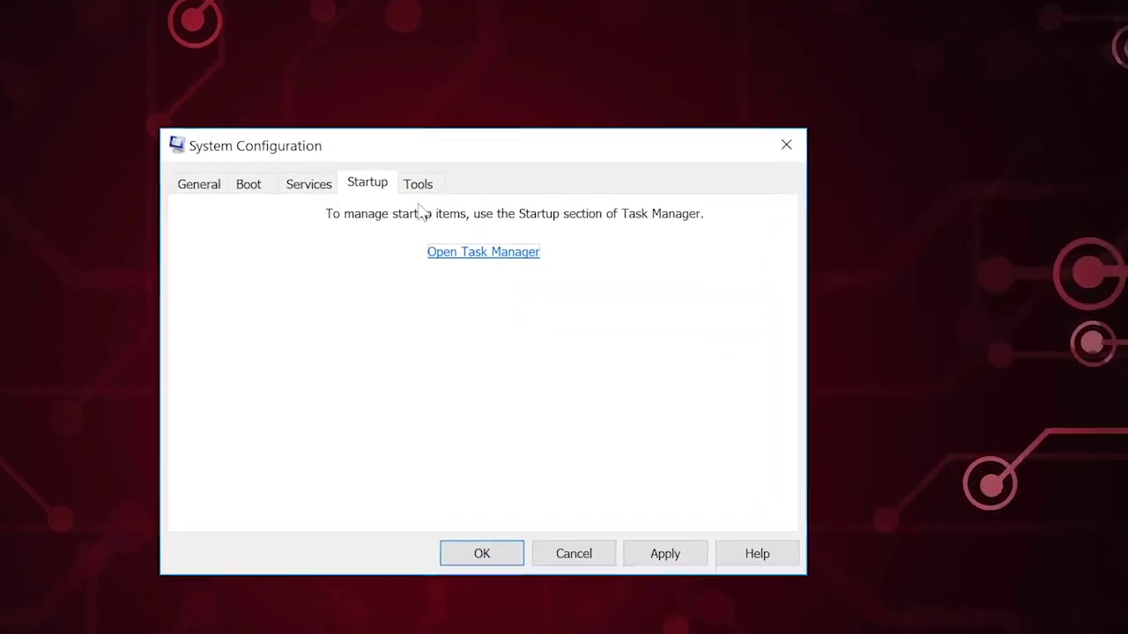
click(385, 221)
scroll(431, 309, down, 2)
scroll(427, 306, up, 2)
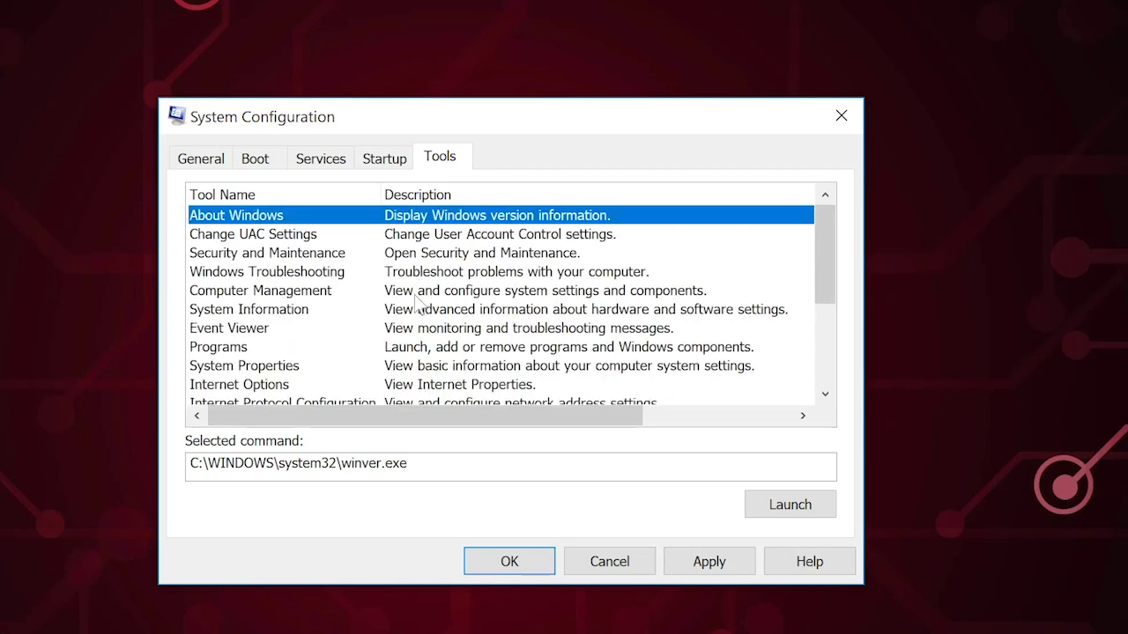
Cancel System Configuration without applying any changes
click(606, 569)
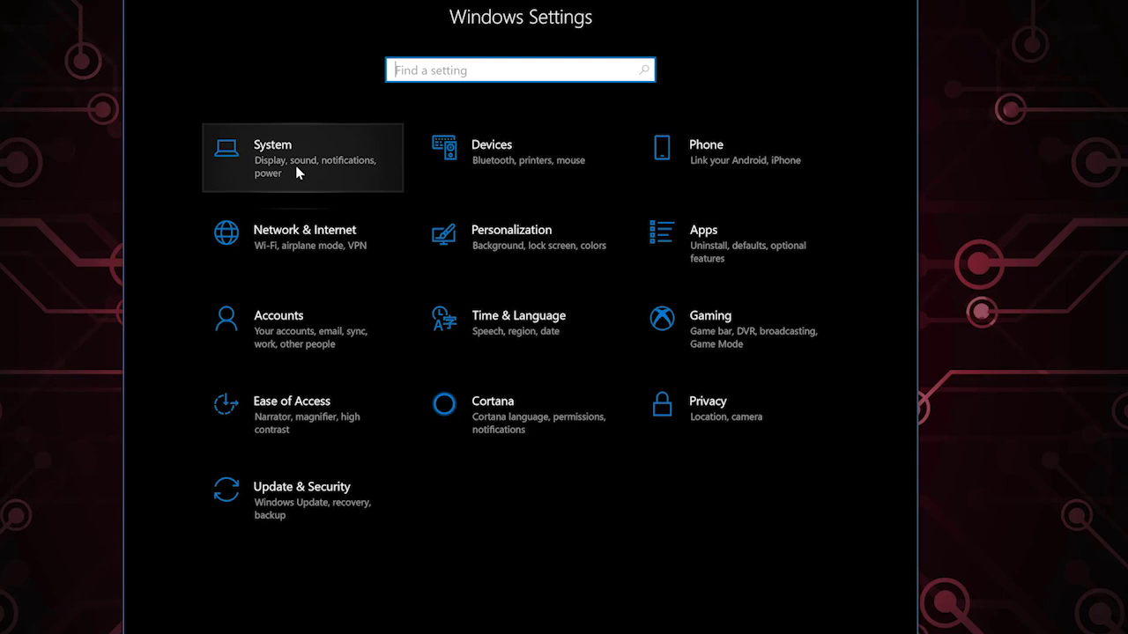
Open System's Sound page and place the microphone's Device properties window beside it
click(297, 169)
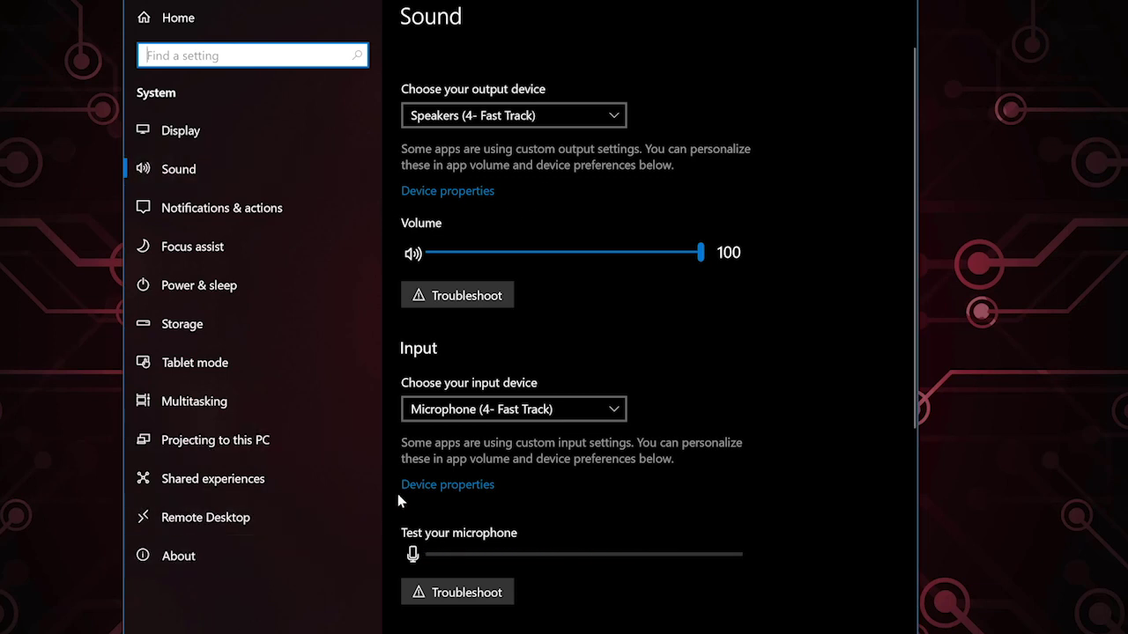
click(450, 486)
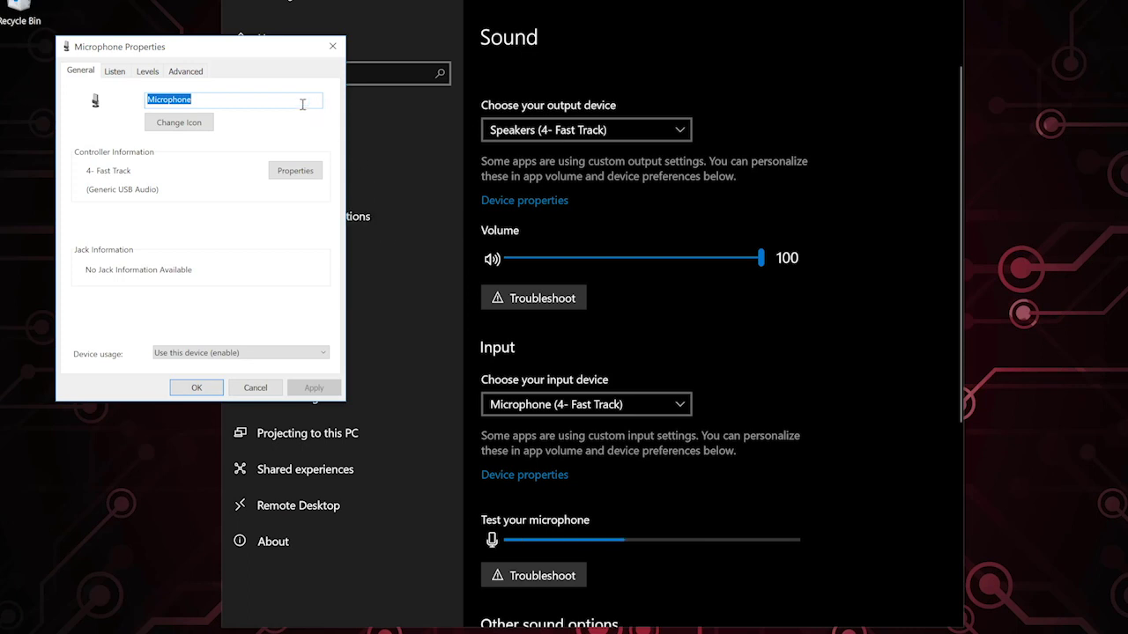
drag(236, 54, 1031, 171)
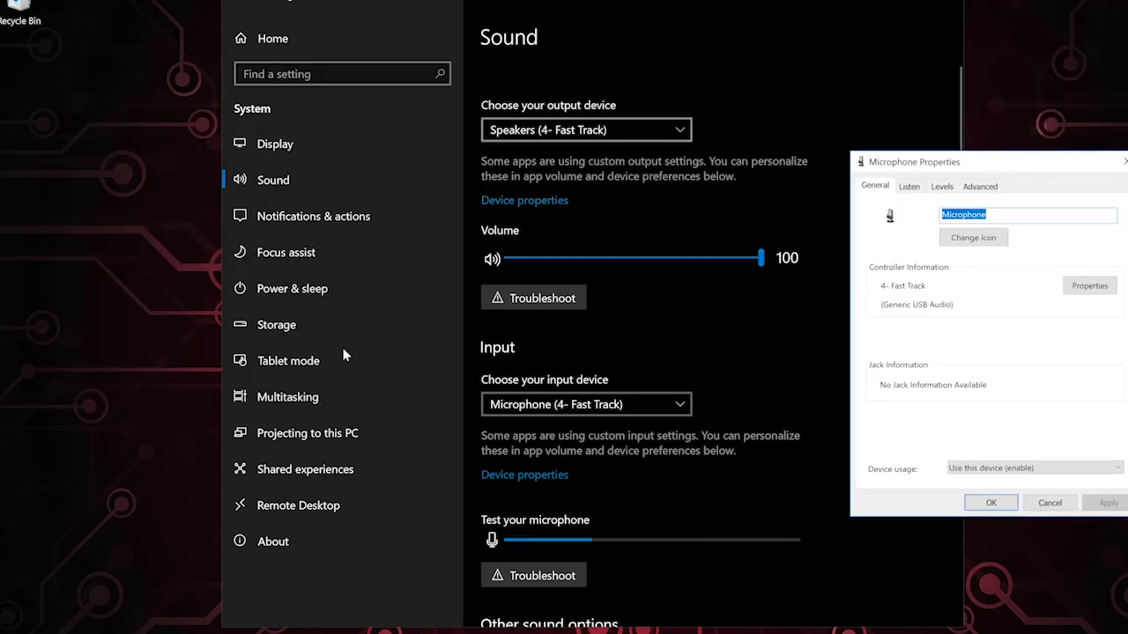